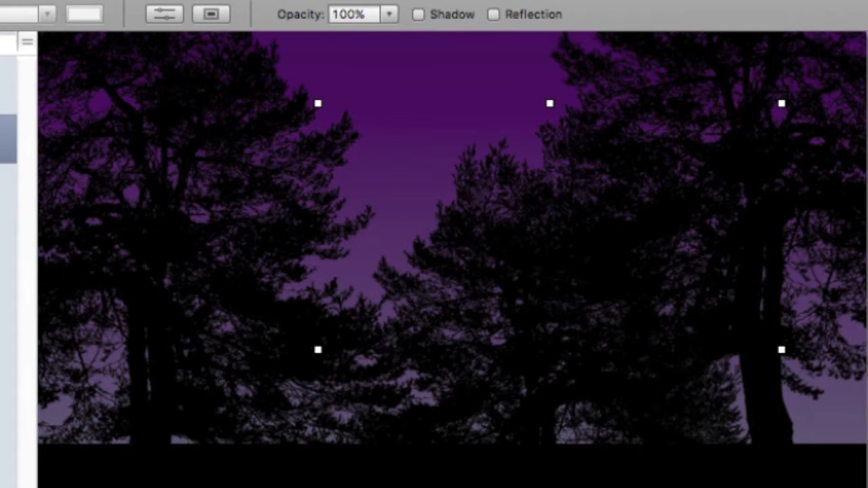
Set the opacity of the middle background tree to 30% and of the two large outer trees to 50%
click(388, 14)
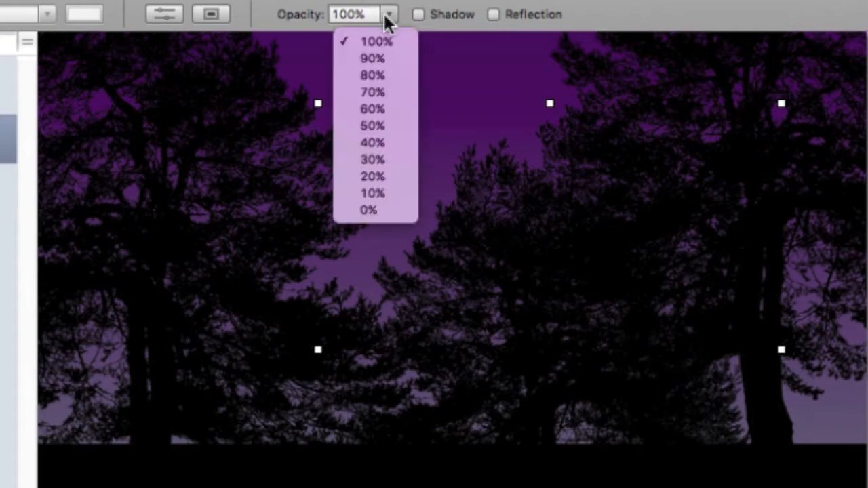
click(383, 160)
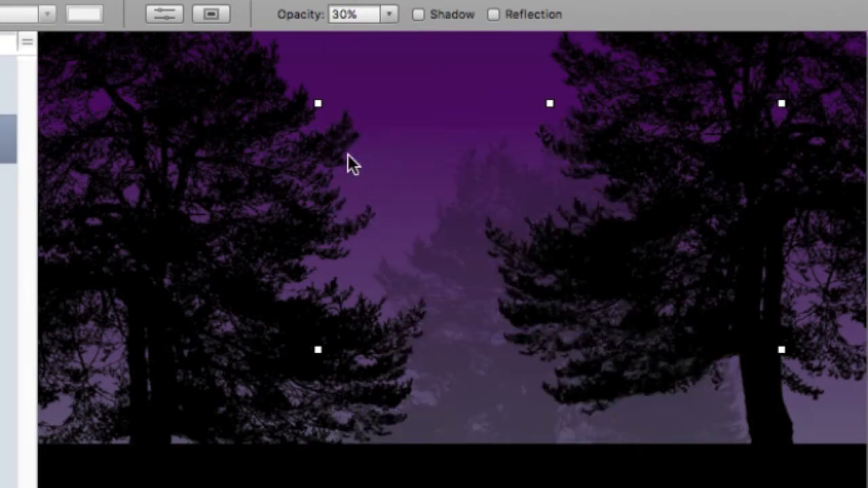
click(202, 93)
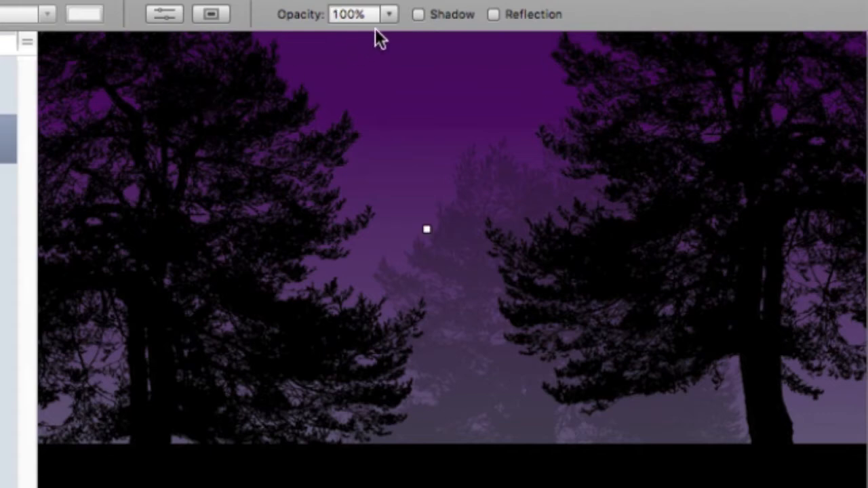
click(390, 16)
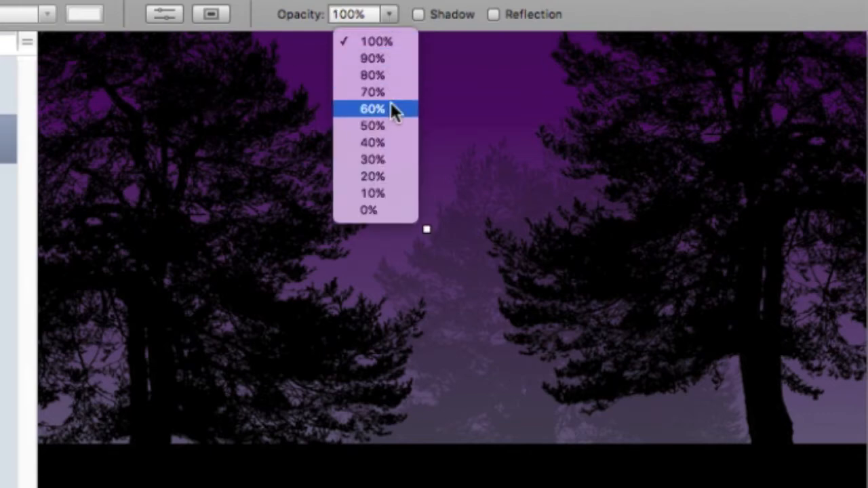
click(392, 123)
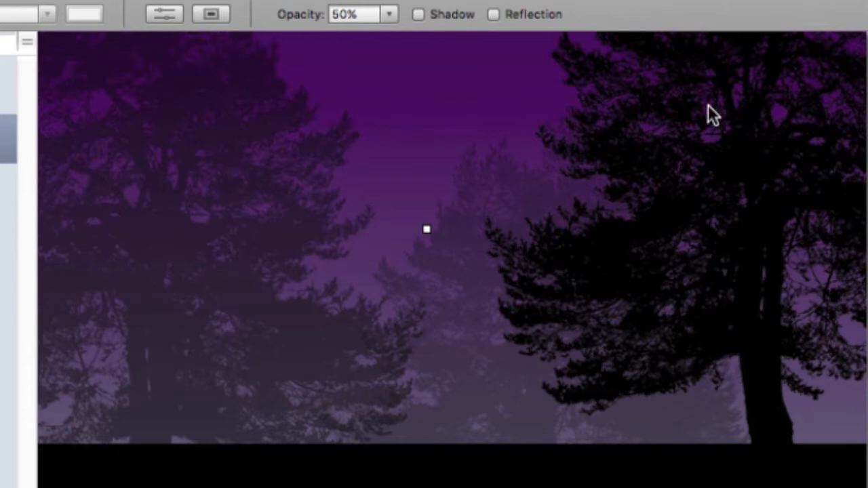
click(712, 114)
click(388, 15)
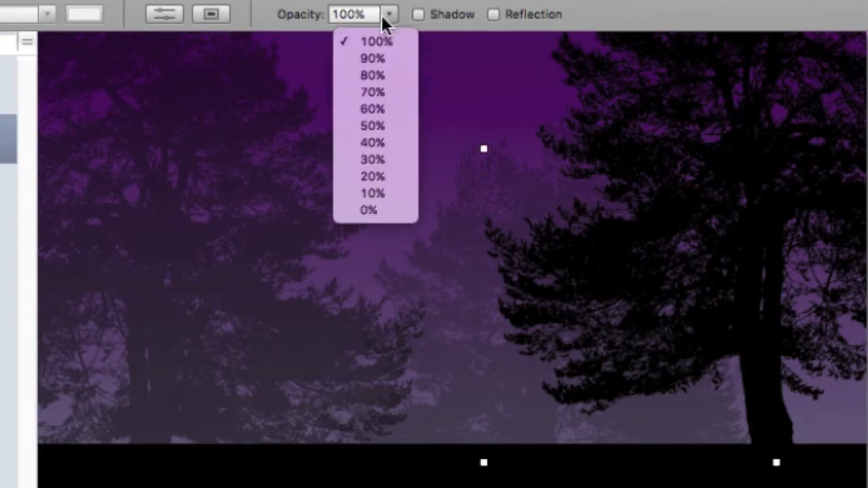
click(373, 126)
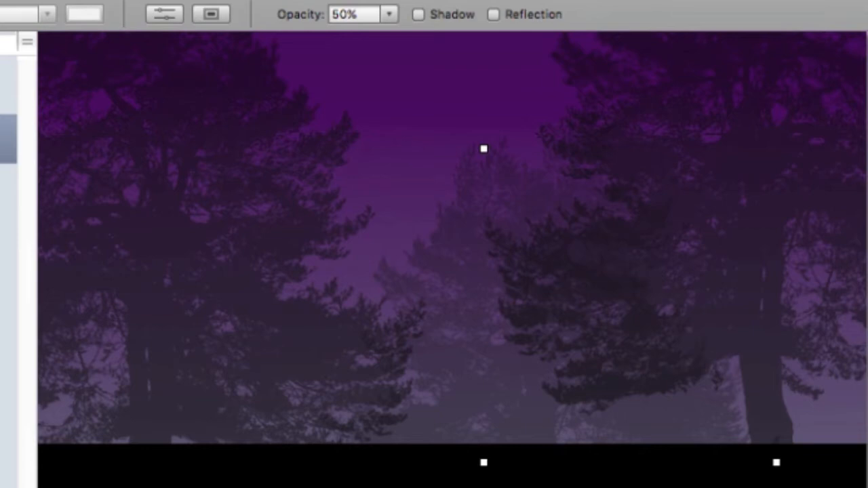
key(Escape)
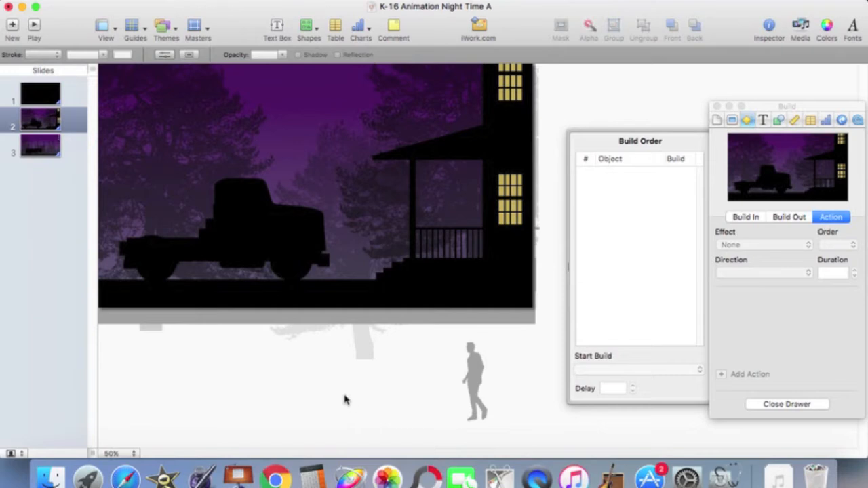
Place the walking man just off the slide beside the house and give him a Move action ending at the porch post
drag(472, 366, 551, 214)
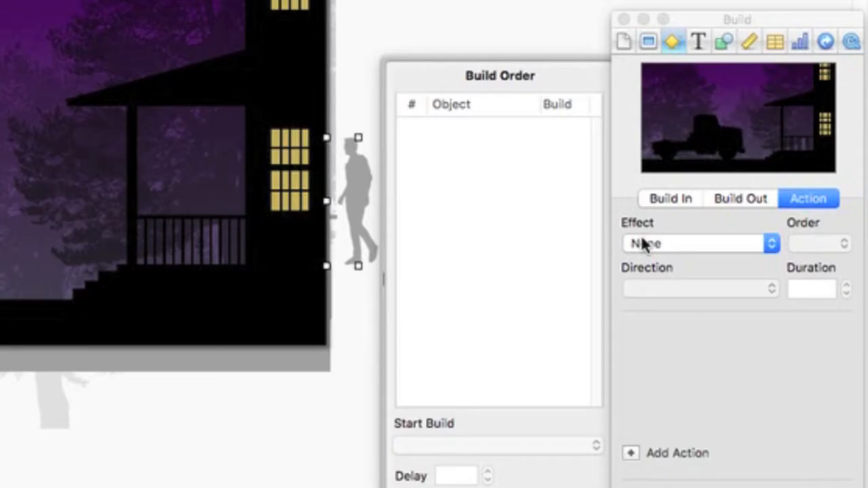
click(674, 245)
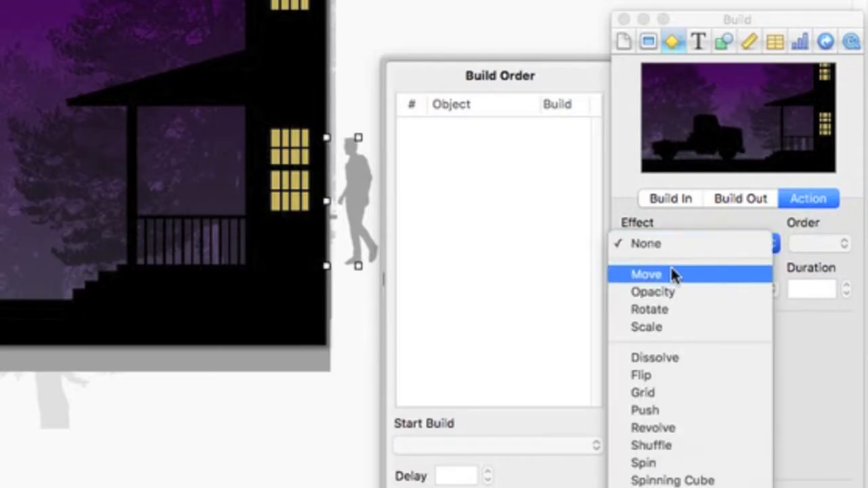
click(674, 274)
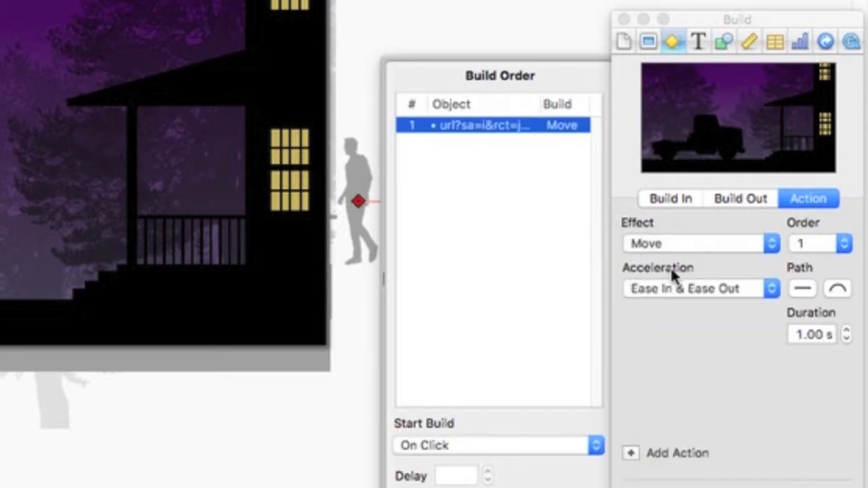
drag(672, 20, 691, 193)
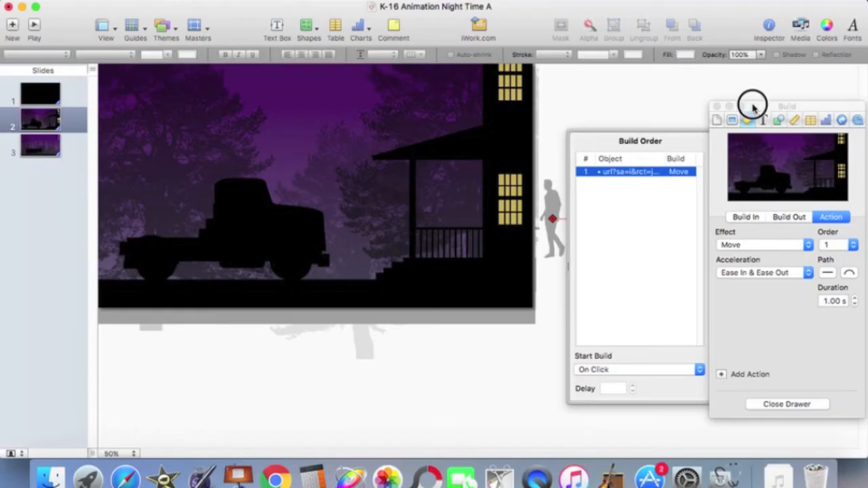
drag(761, 212, 751, 222)
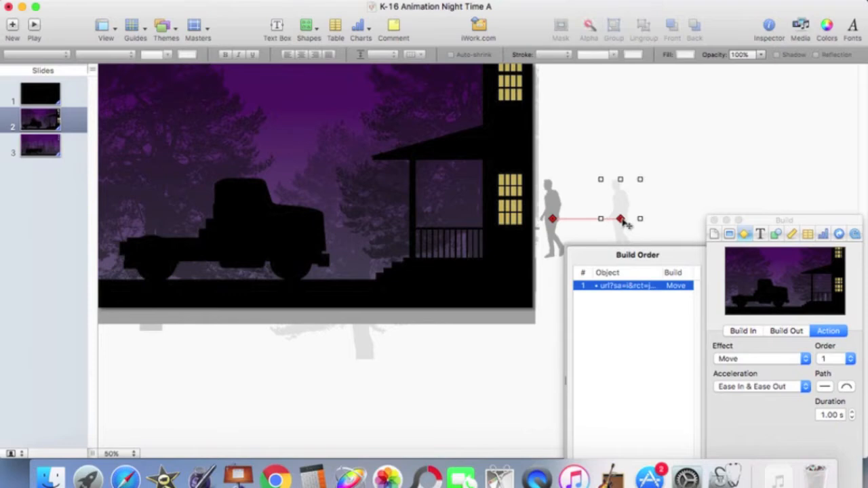
mouse_move(620, 218)
mouse_down()
mouse_move(488, 194)
mouse_move(403, 223)
mouse_move(409, 219)
mouse_up()
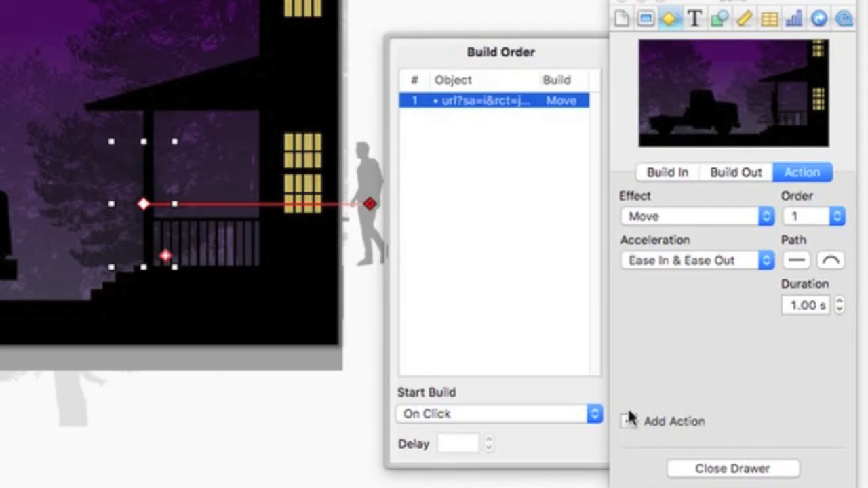
Add a second Move action down the porch stairs with acceleration None, starting automatically after build 1
click(720, 487)
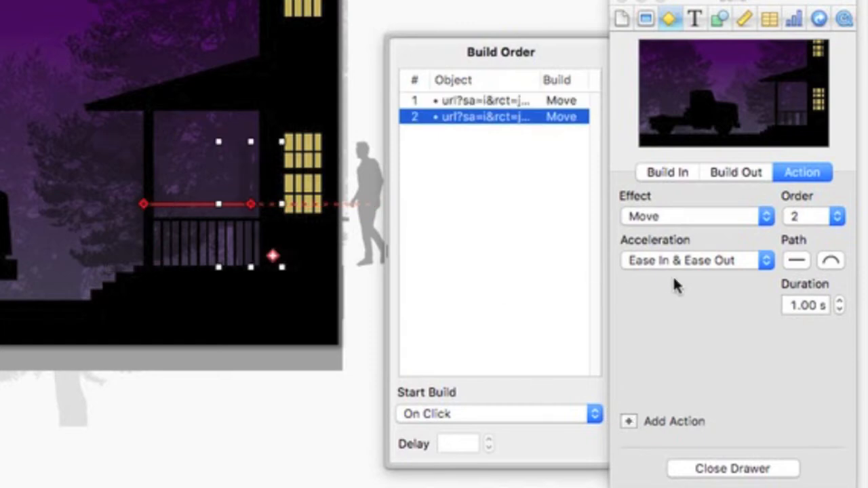
click(686, 261)
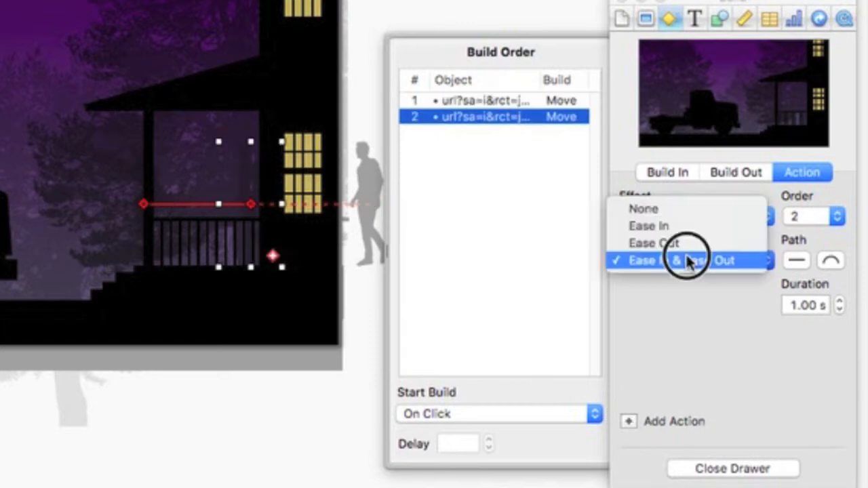
click(683, 209)
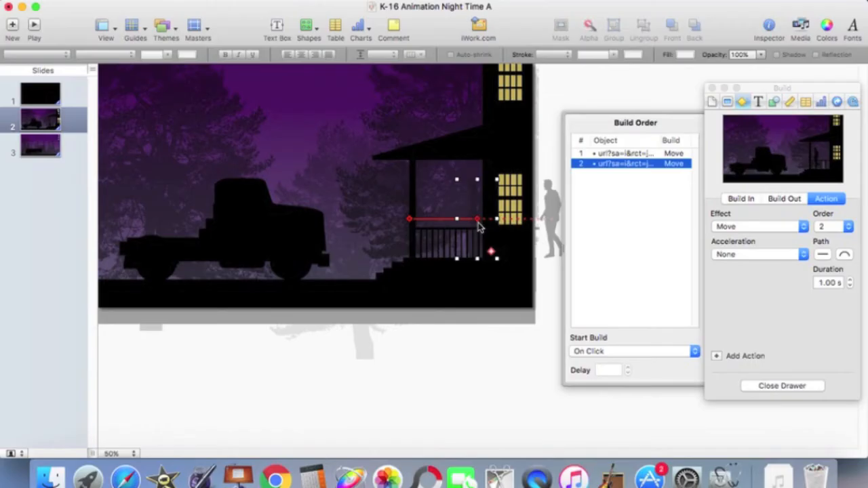
drag(478, 225, 373, 242)
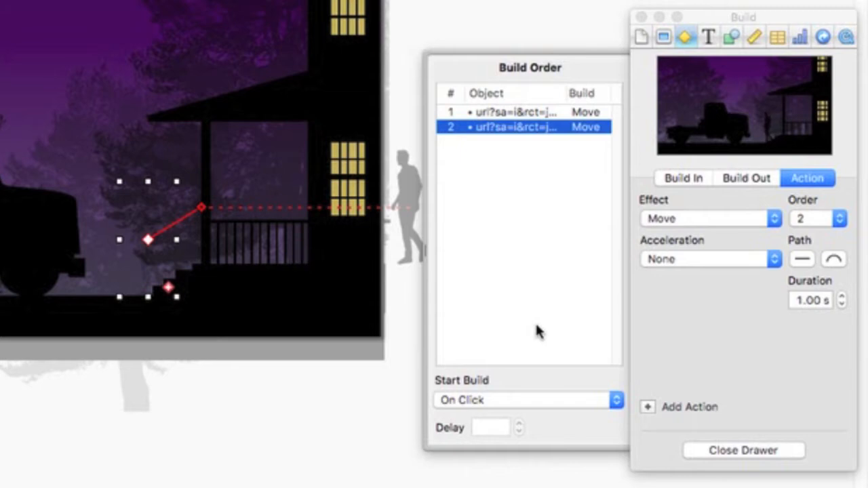
click(616, 401)
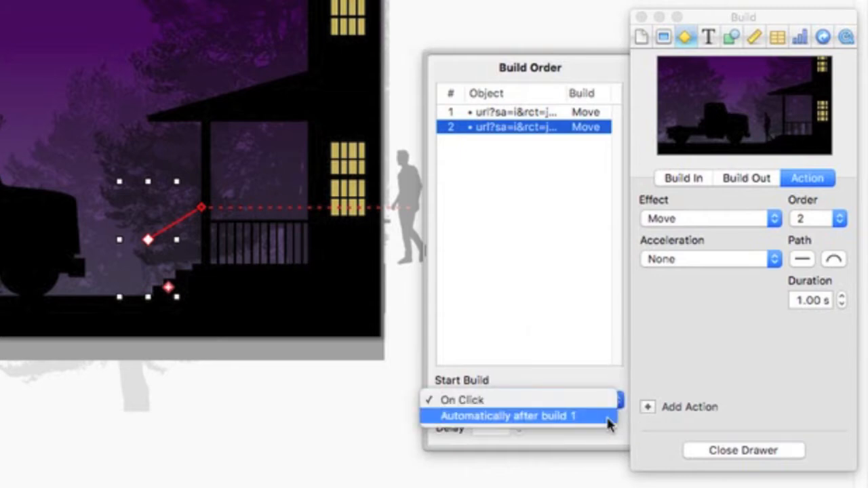
click(601, 416)
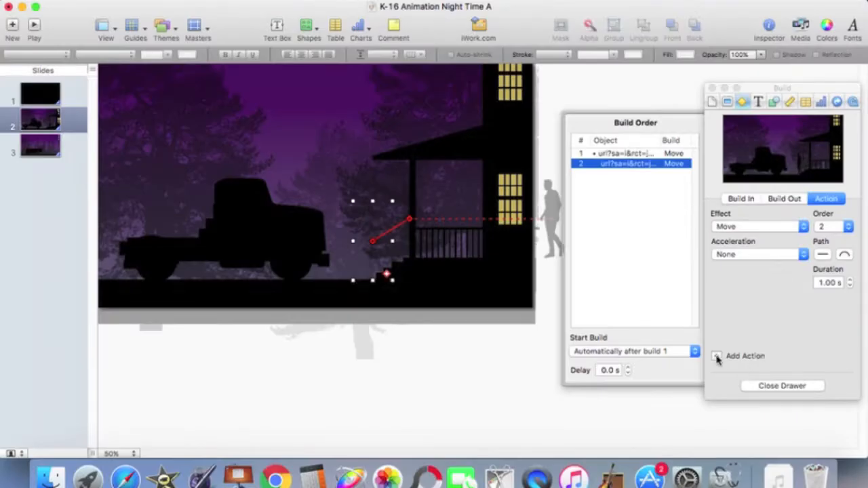
Add a third Move action taking the man horizontally to the truck and a fourth raising him straight up into the cab
click(716, 357)
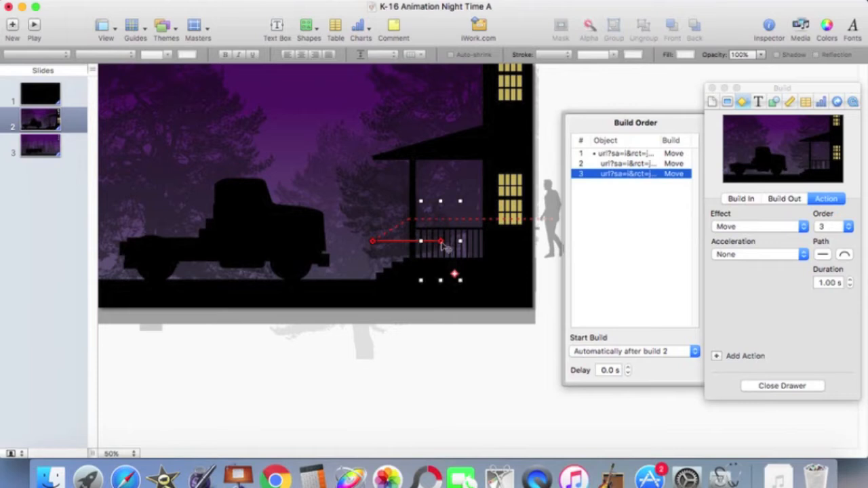
drag(442, 243, 244, 242)
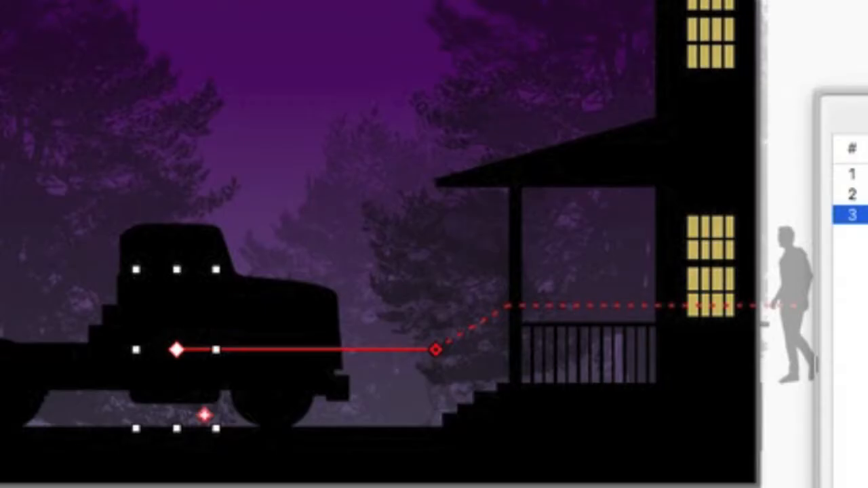
click(204, 415)
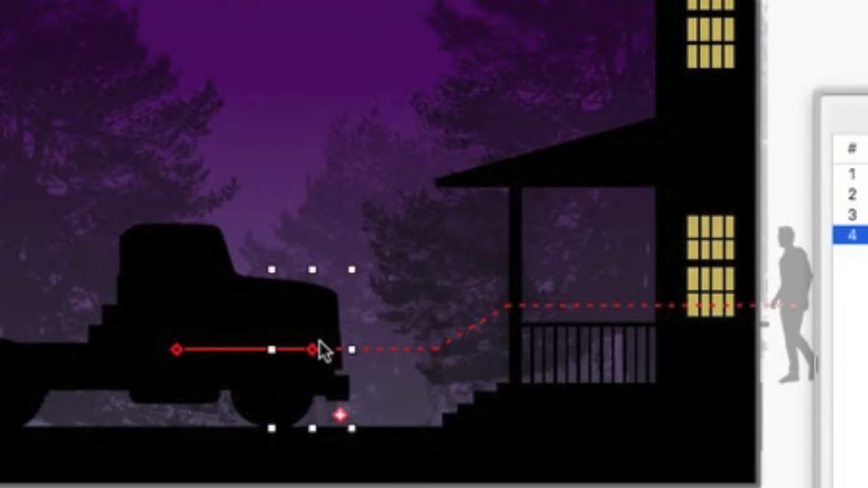
drag(314, 351, 184, 310)
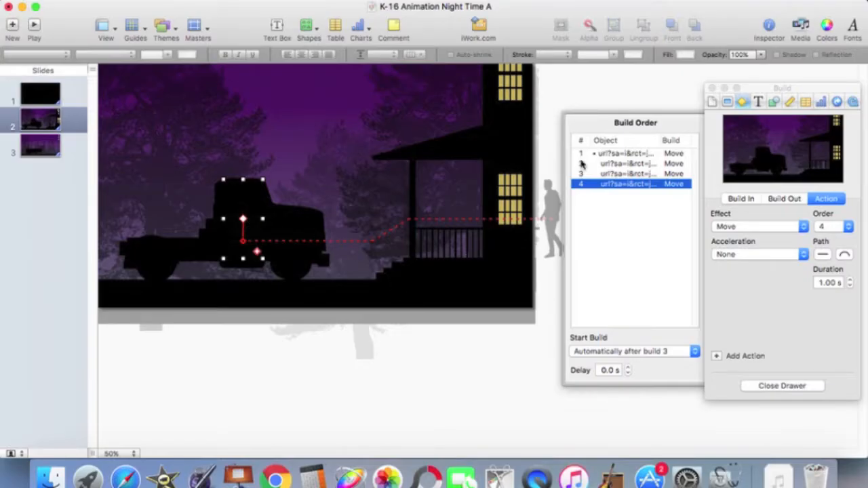
Set the Move durations to 3.00 s for build 1, 0.75 s for build 2 and 1.50 s for build 3
click(632, 153)
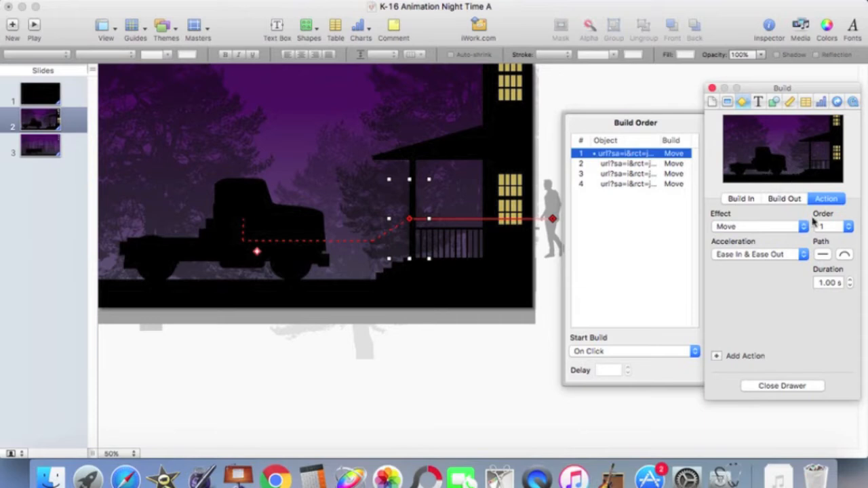
click(670, 155)
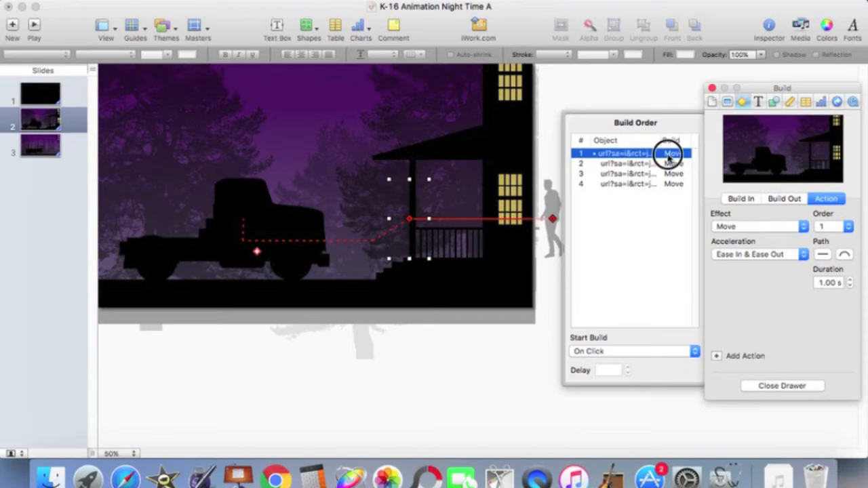
click(852, 280)
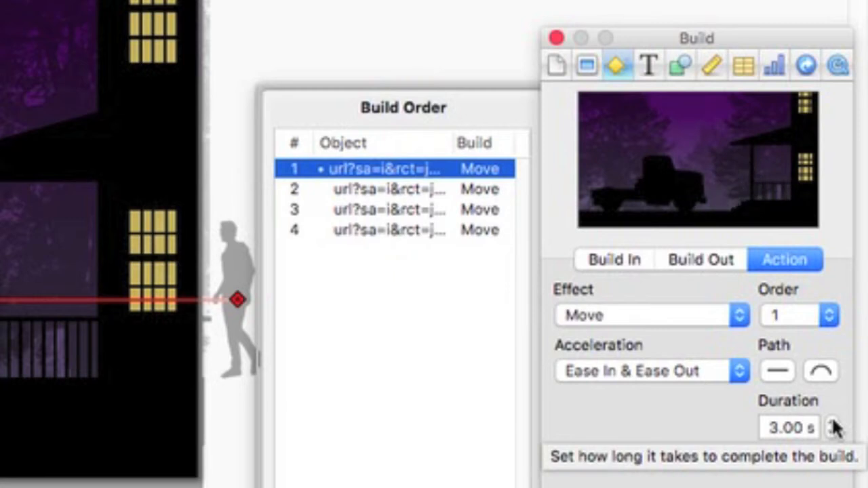
click(363, 204)
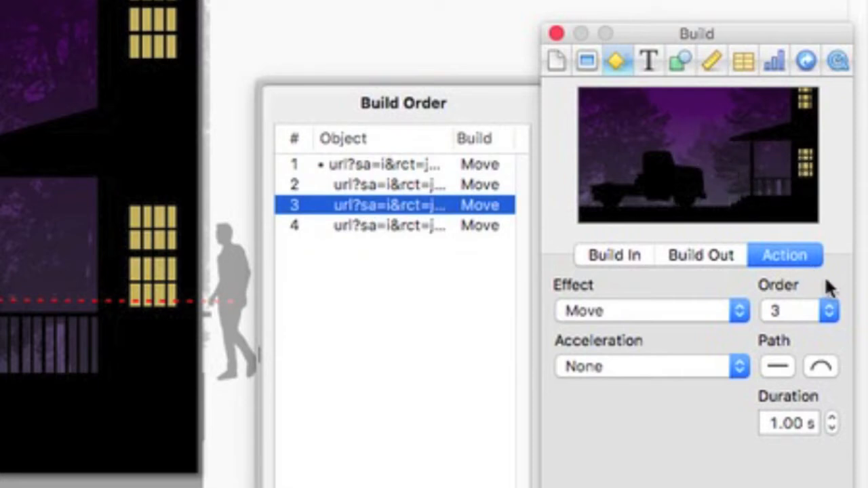
click(832, 418)
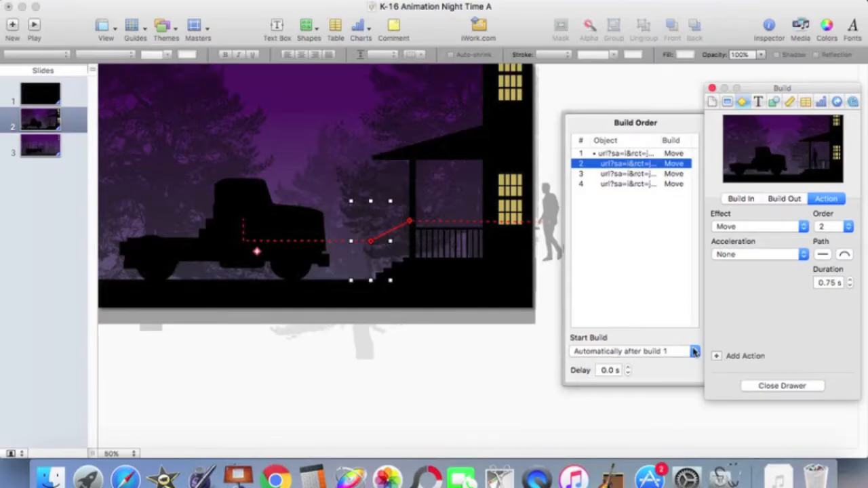
Check the start settings of builds 2 to 4 and give build 2 a delay of 1.0 s
click(698, 352)
click(684, 357)
click(647, 175)
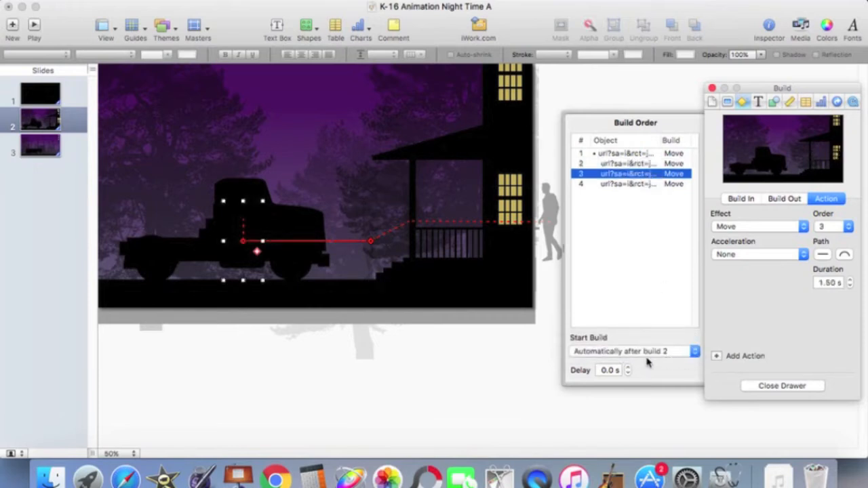
click(655, 185)
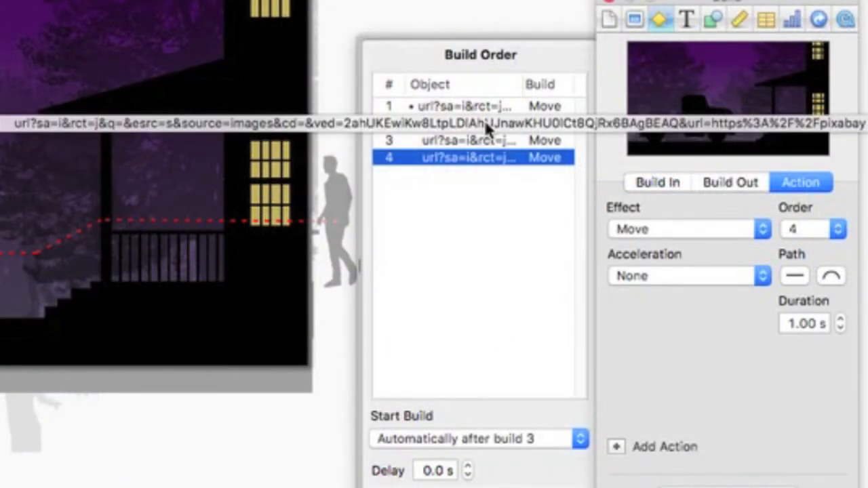
click(485, 122)
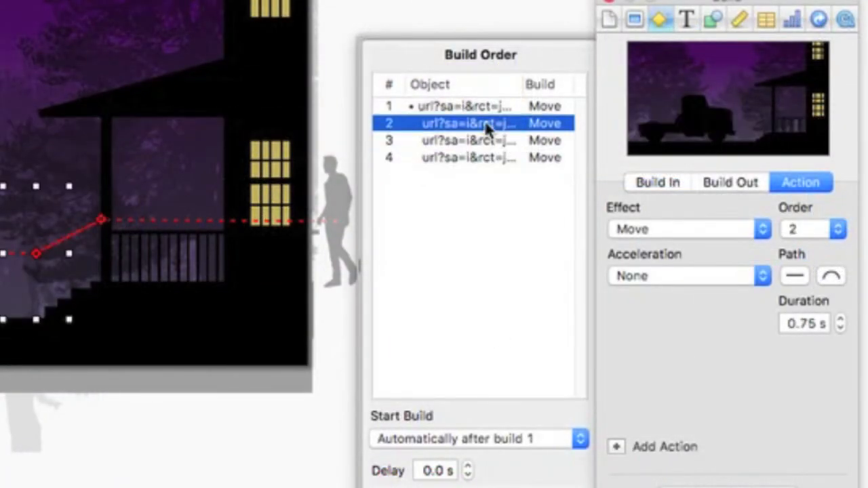
click(468, 467)
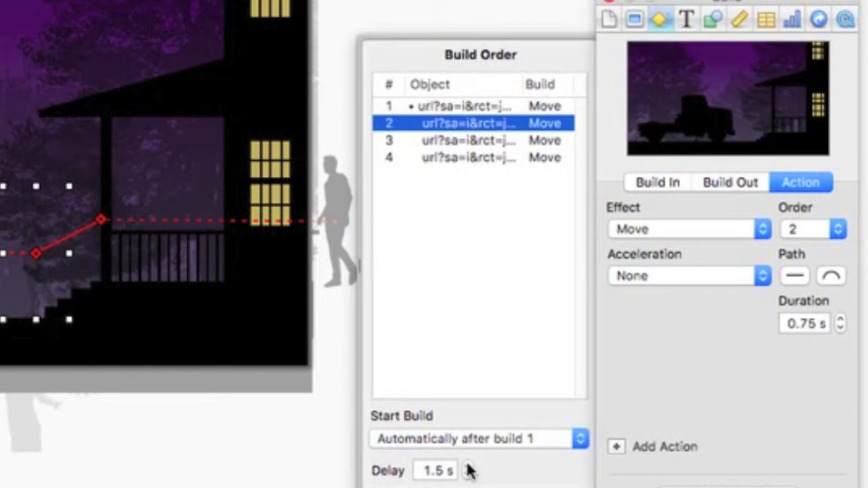
click(468, 476)
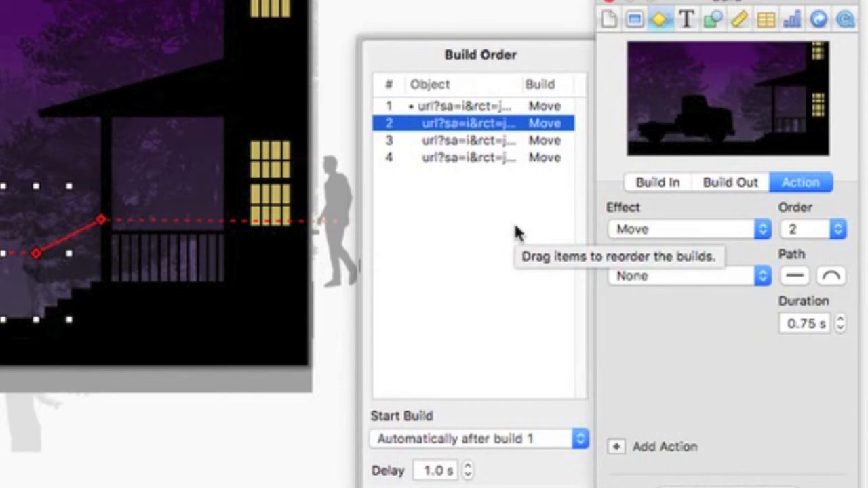
Review the start, delay and duration settings of all four of the man's Move builds
click(506, 139)
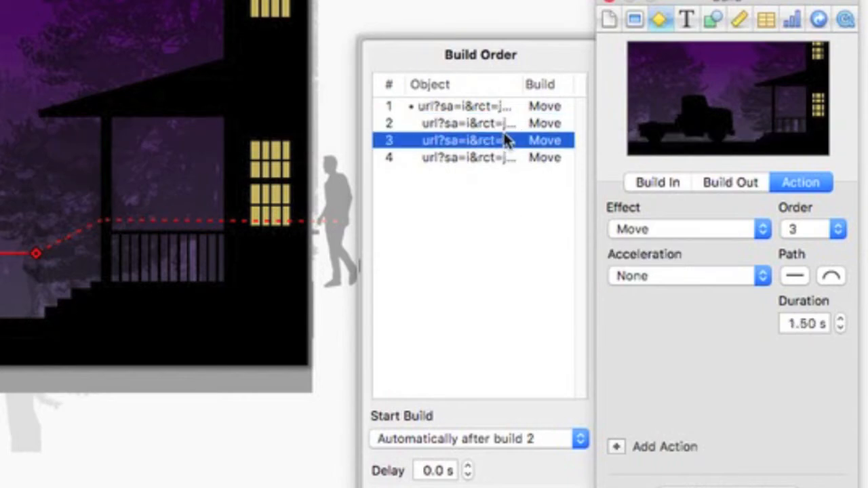
click(496, 158)
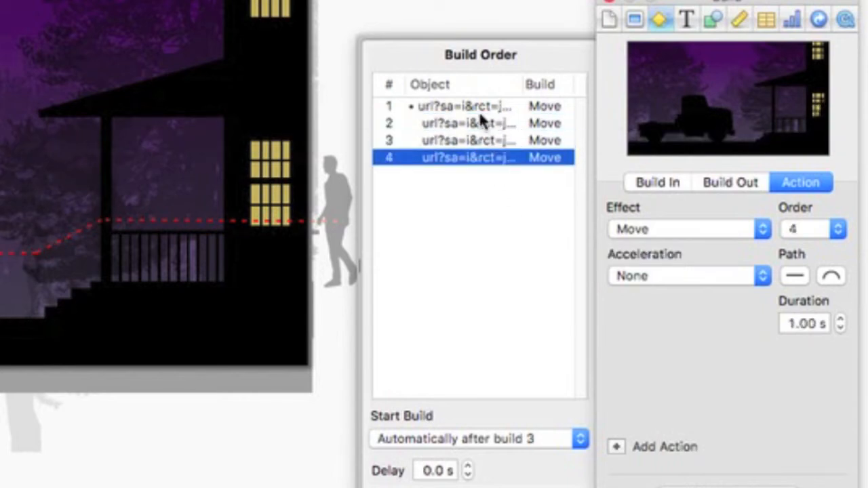
click(480, 124)
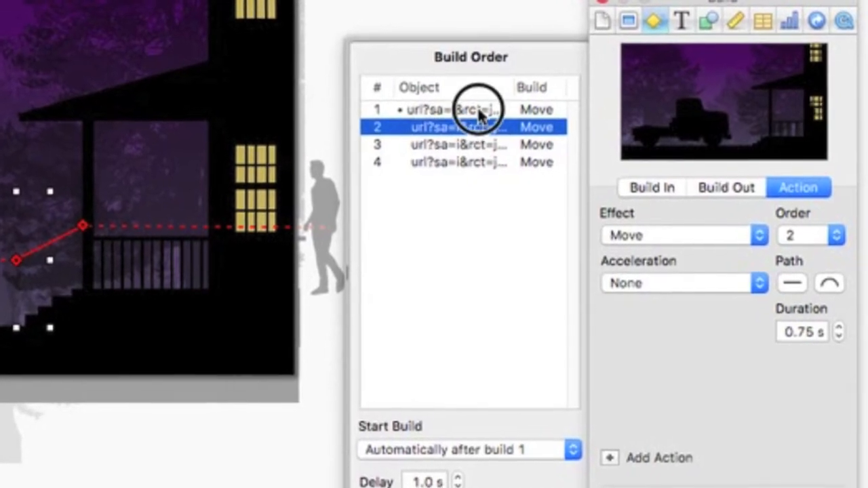
click(478, 107)
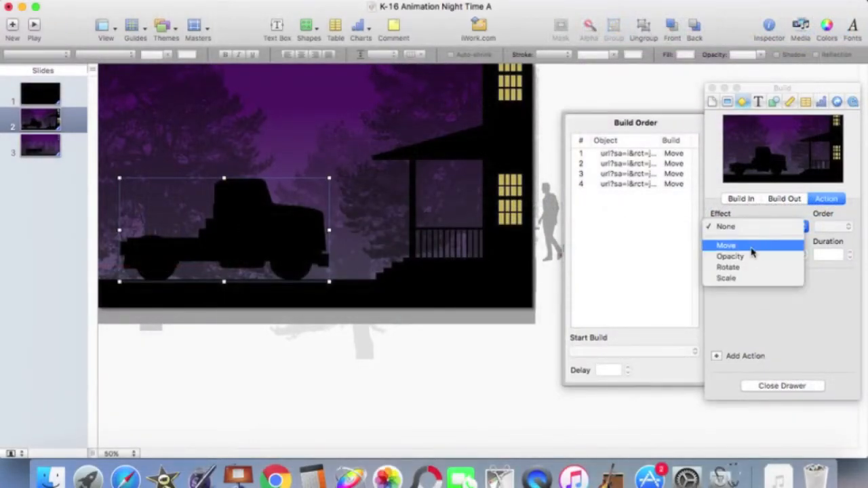
Add a Move action to the truck group with Ease In acceleration, starting automatically after build 4
click(750, 249)
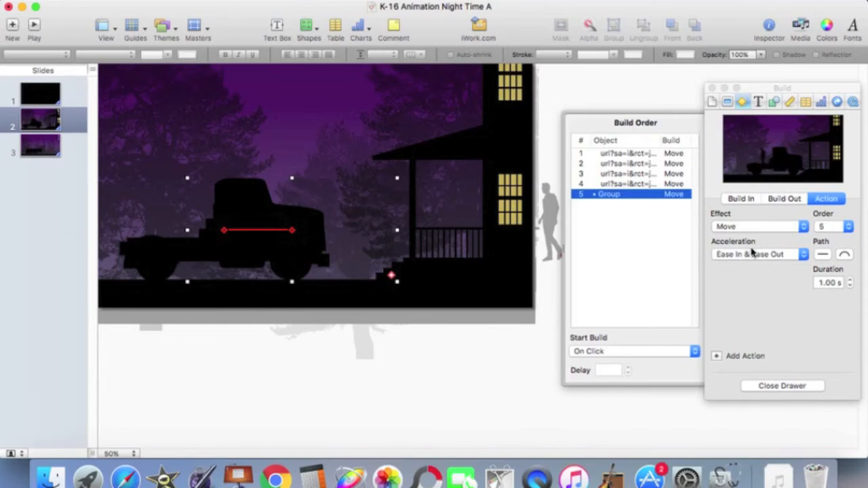
click(804, 255)
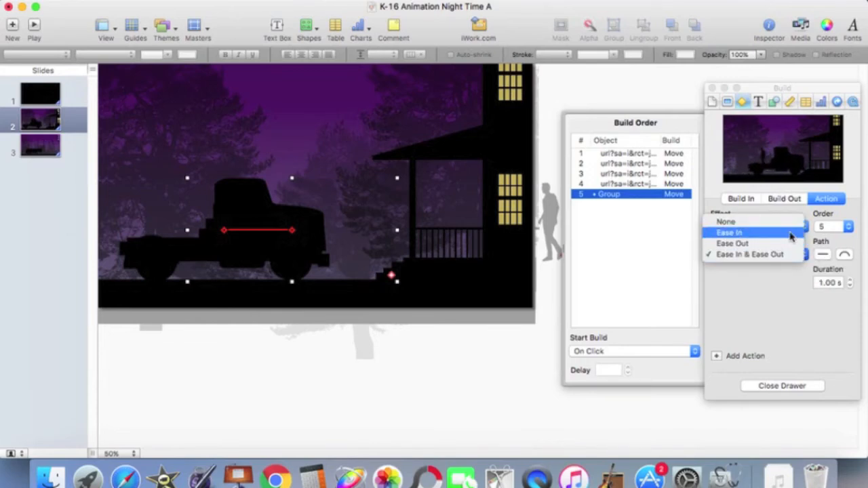
click(790, 234)
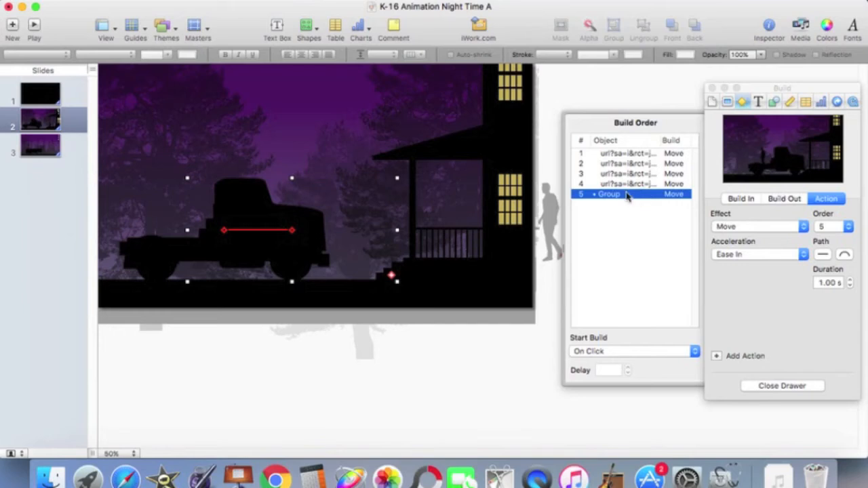
click(665, 351)
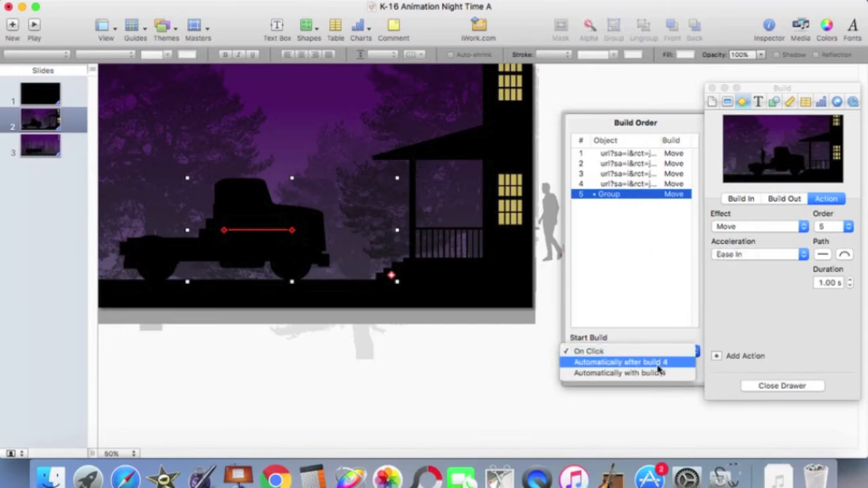
click(657, 363)
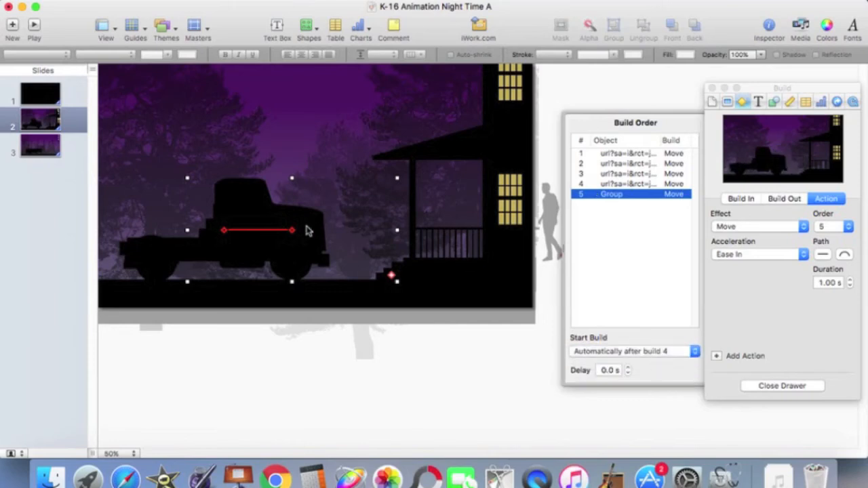
Extend the truck's move path horizontally past the house and off the slide, and set its duration to 2.50 s
drag(294, 232, 648, 230)
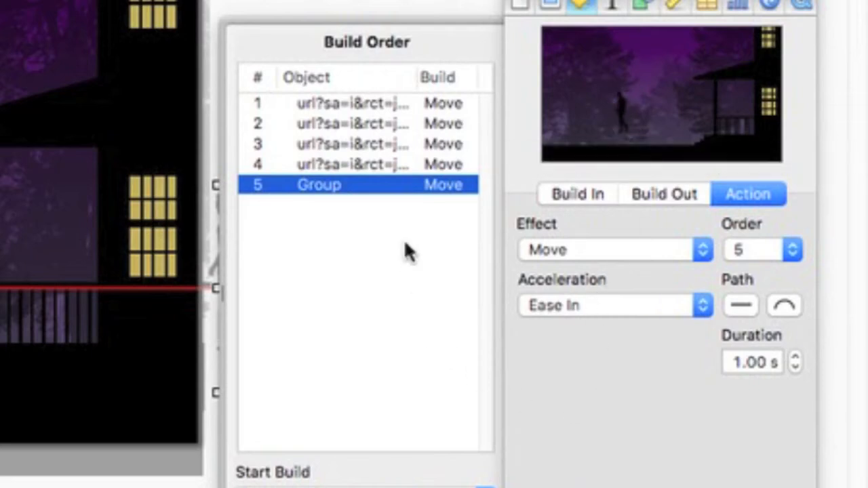
click(797, 359)
click(796, 359)
click(796, 359)
click(796, 359)
click(796, 358)
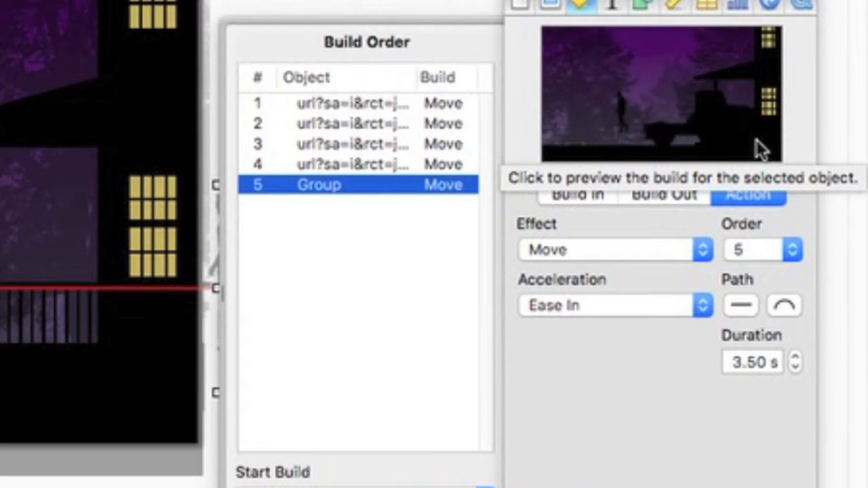
click(795, 367)
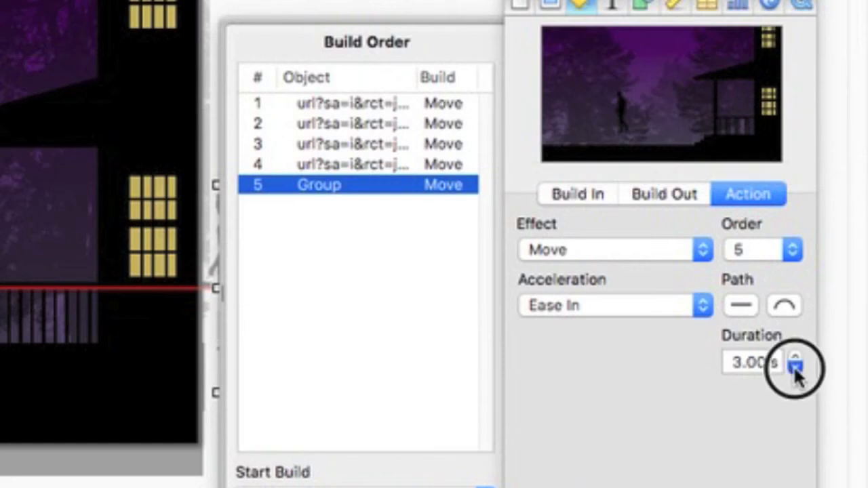
click(795, 367)
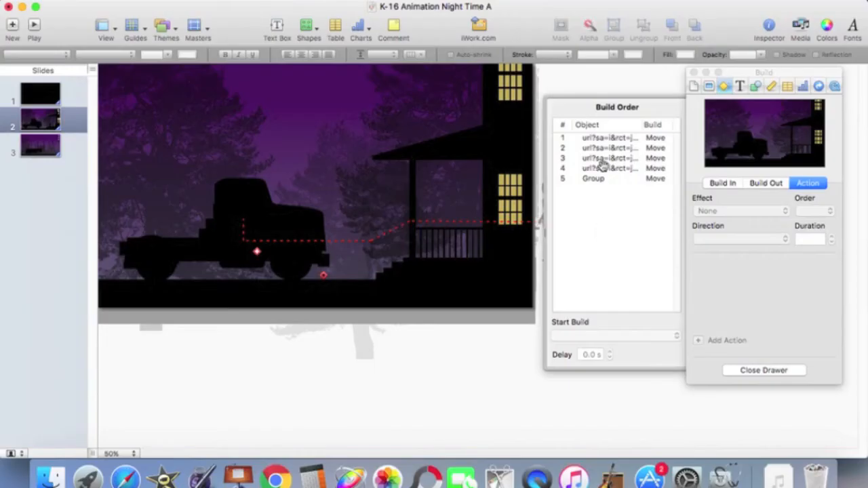
Give the man a Disappear build-out effect and place it fifth in the build order, before the truck's move
click(603, 169)
click(604, 170)
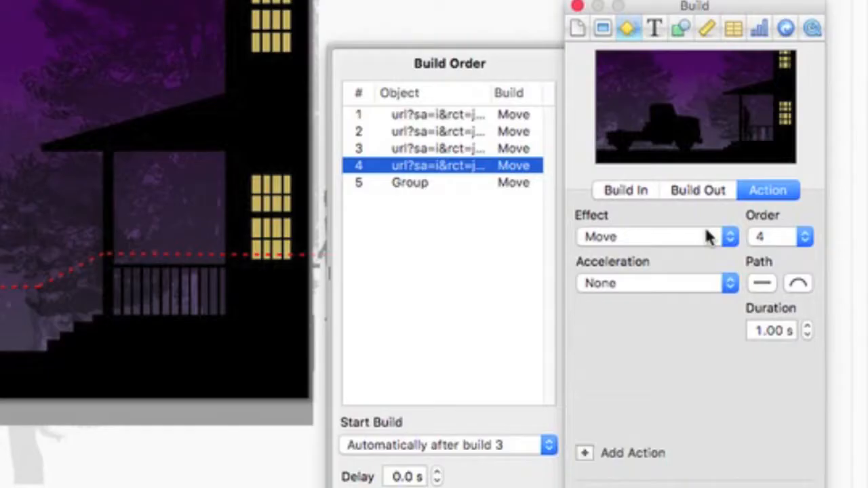
click(771, 183)
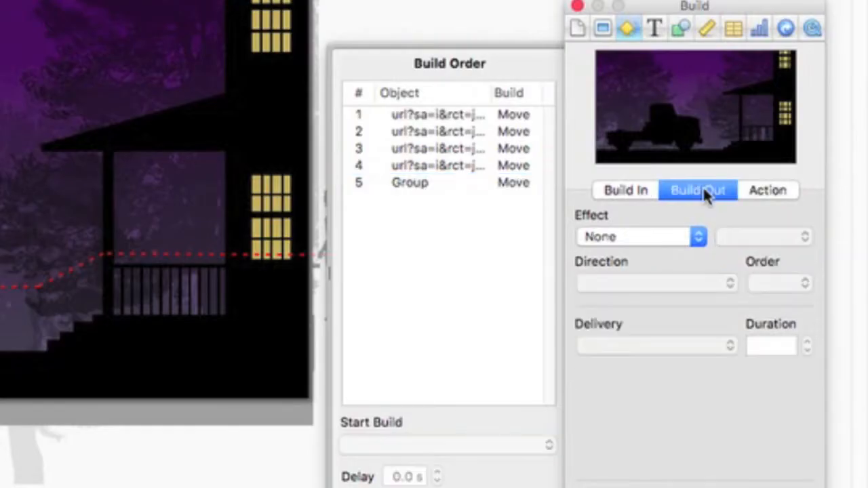
click(701, 241)
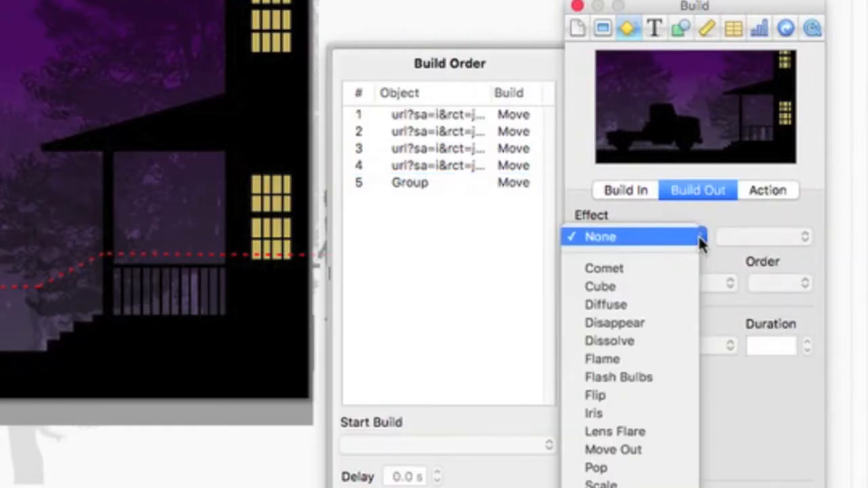
click(666, 323)
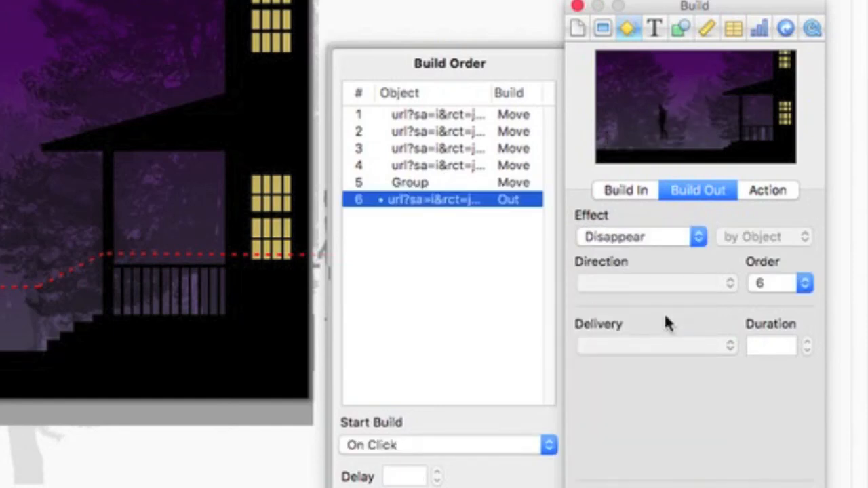
click(805, 284)
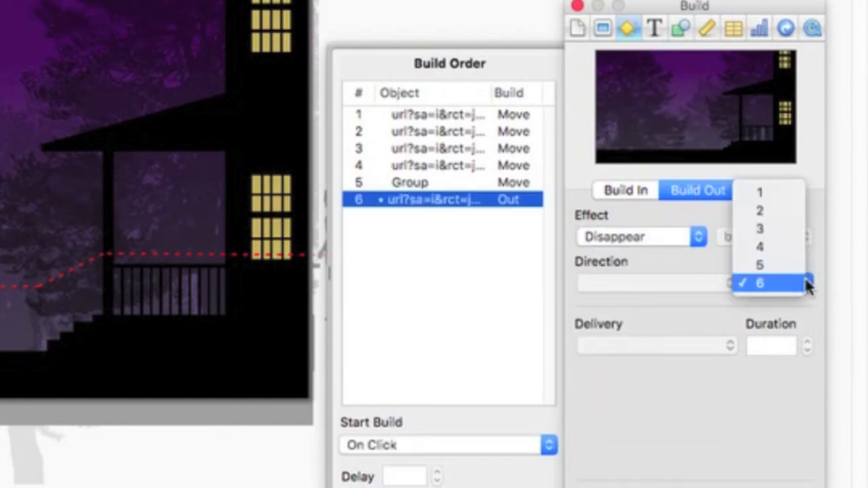
click(782, 263)
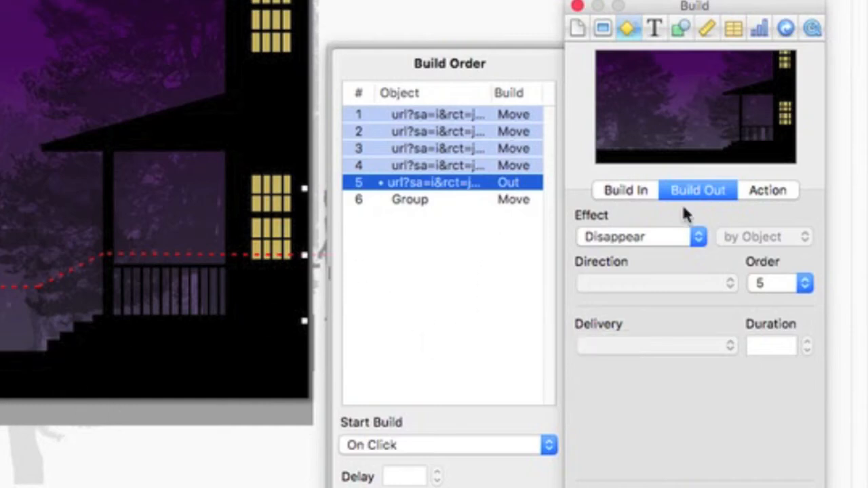
Check the truck group's Move build and set the man's Disappear build to start automatically after build 4
click(464, 203)
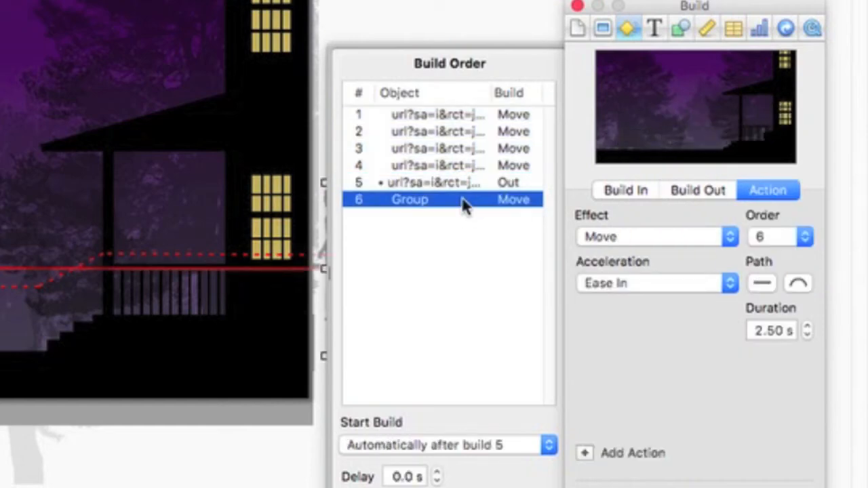
click(450, 285)
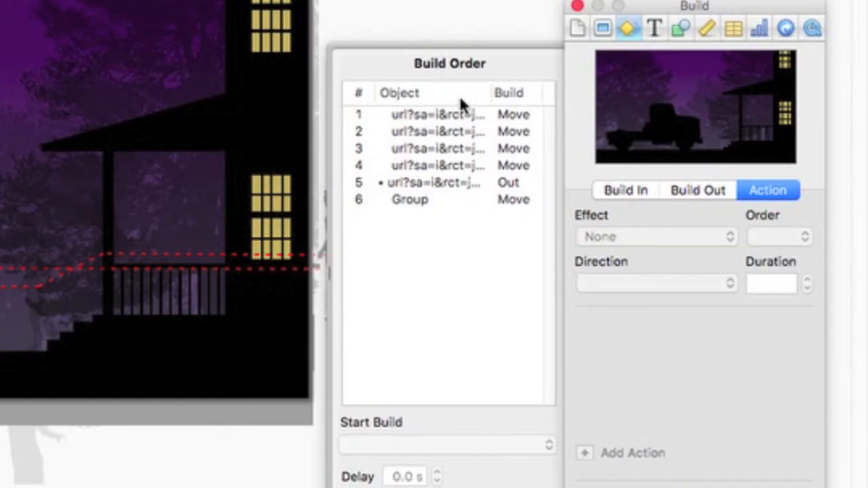
click(460, 116)
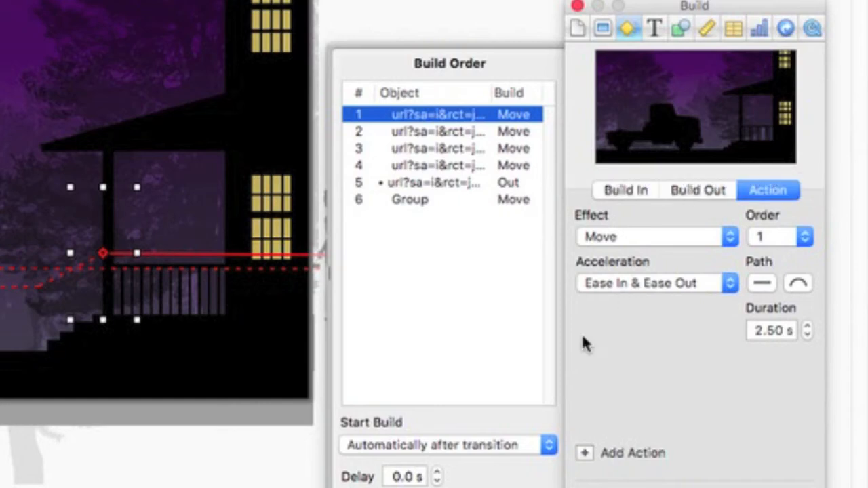
shift+click(451, 183)
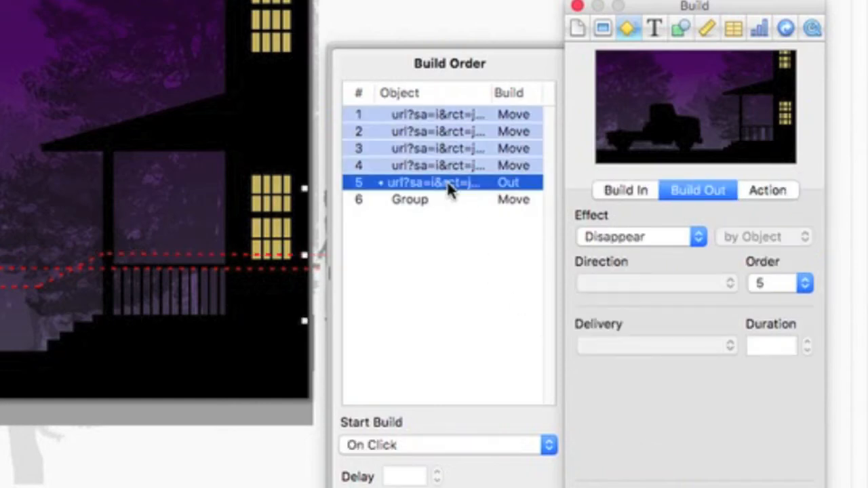
click(549, 445)
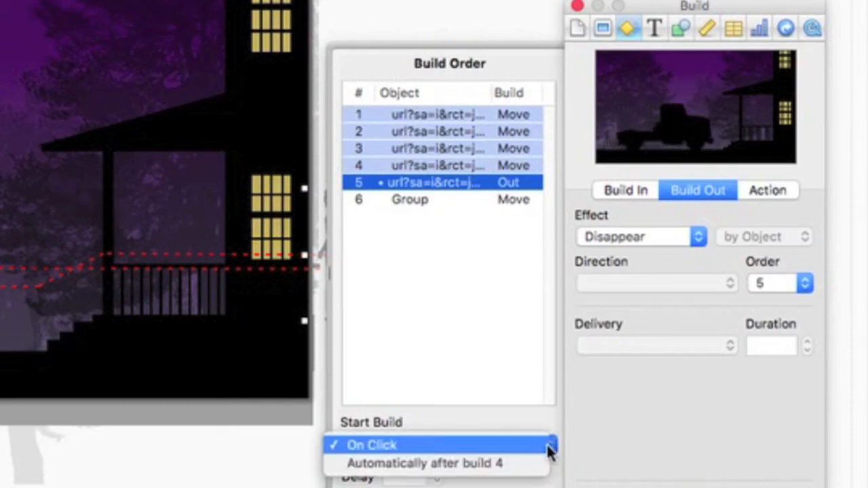
click(537, 464)
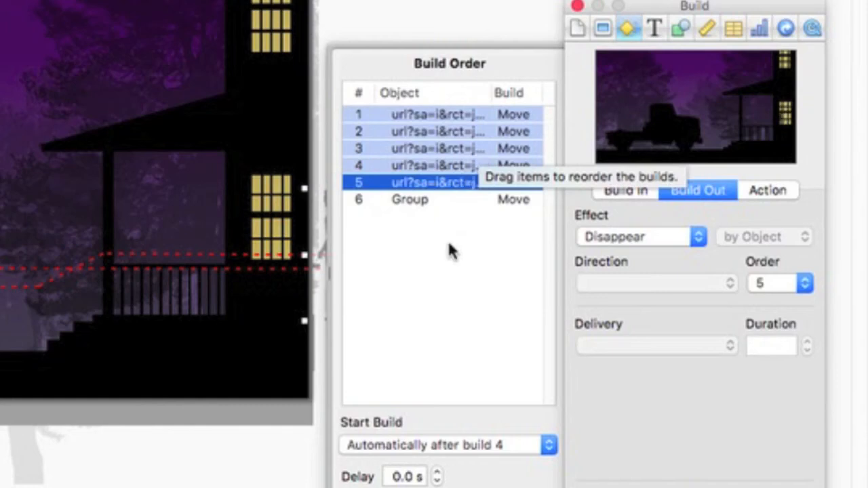
click(713, 190)
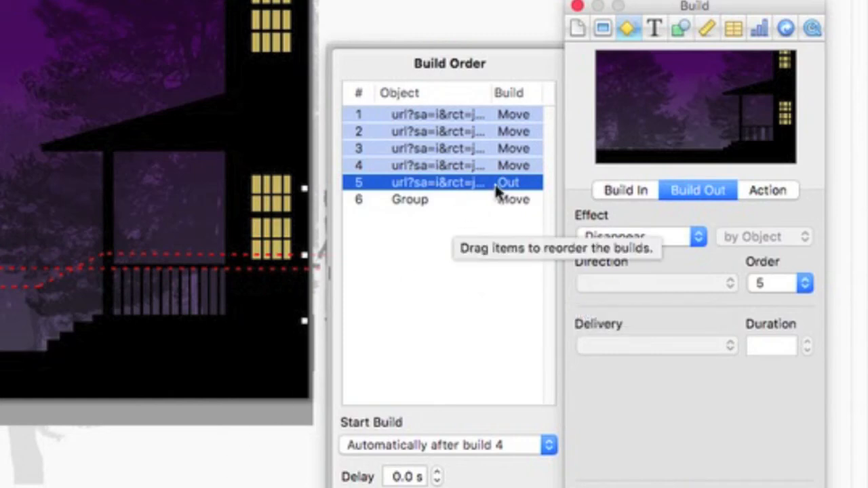
Export the presentation as a Full Quality, Large QuickTime movie with Recorded Timing, named Keynote Animation Export, to the Desktop
click(196, 483)
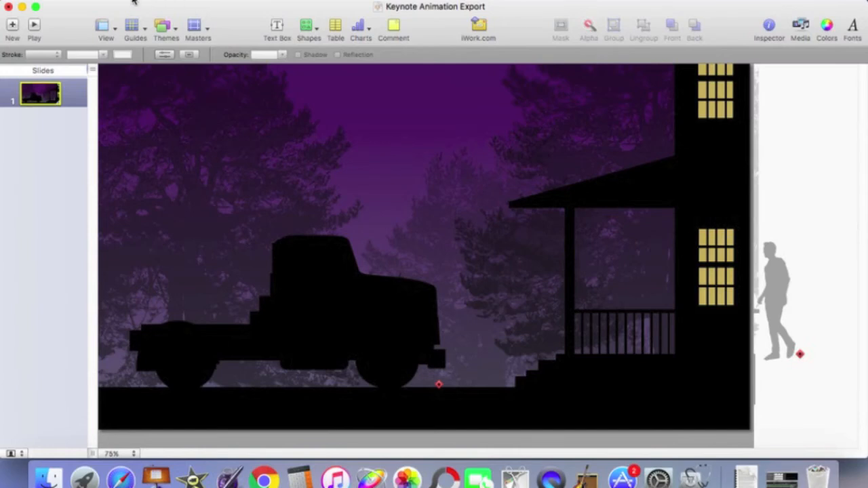
click(95, 0)
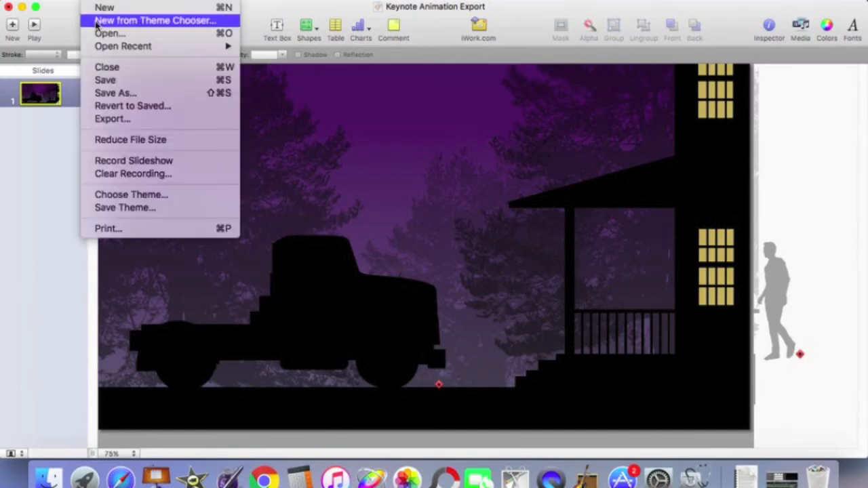
click(108, 120)
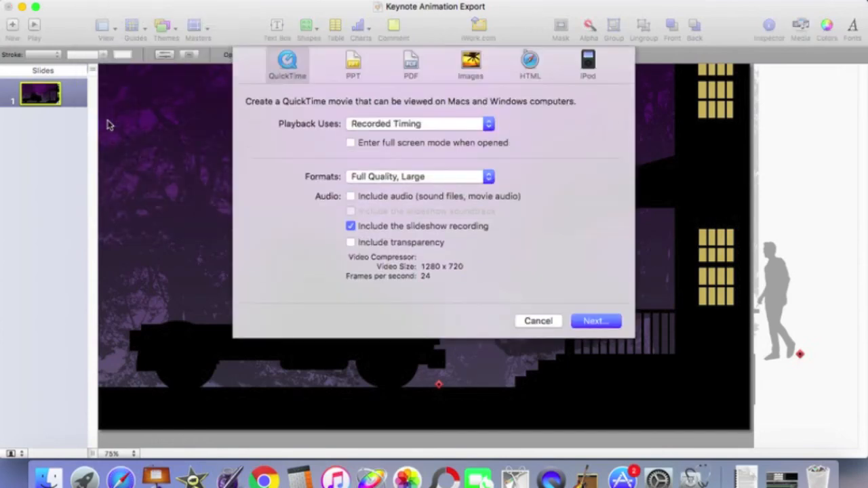
click(594, 321)
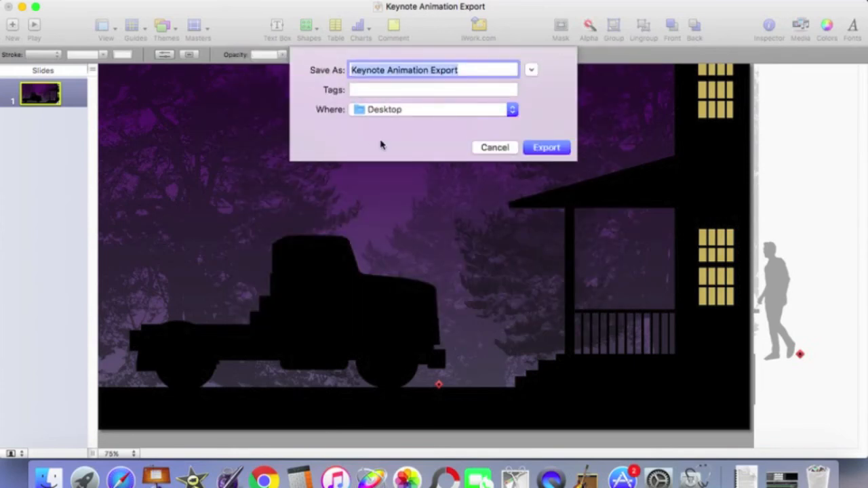
click(546, 148)
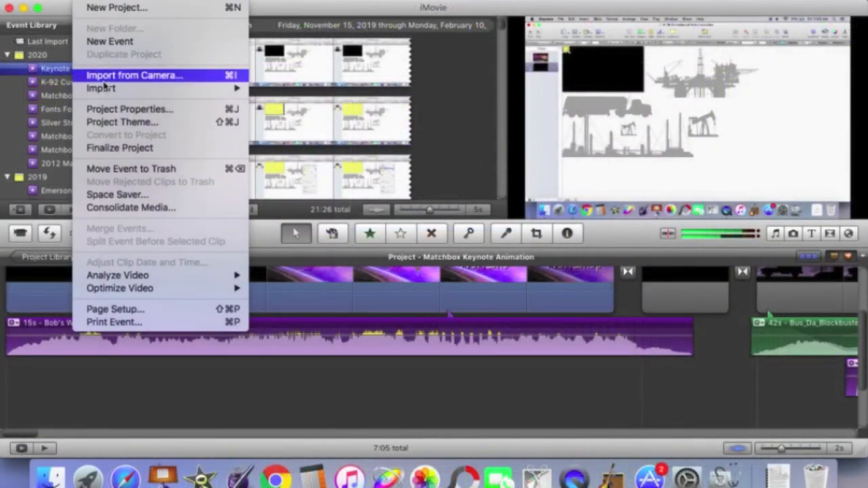
In iMovie, import the movie K 16 Animation Export Quicktime from the Desktop into the existing Keynote Animation event, optimized to Large - 960x540
mouse_move(104, 92)
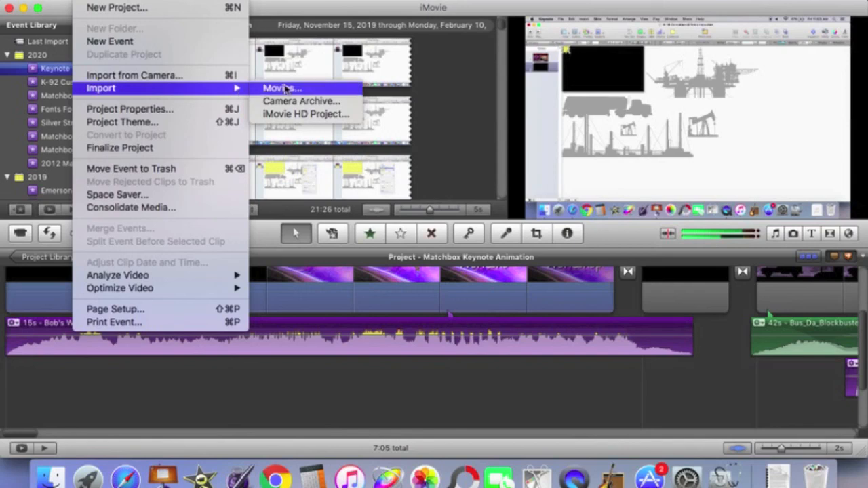
click(283, 88)
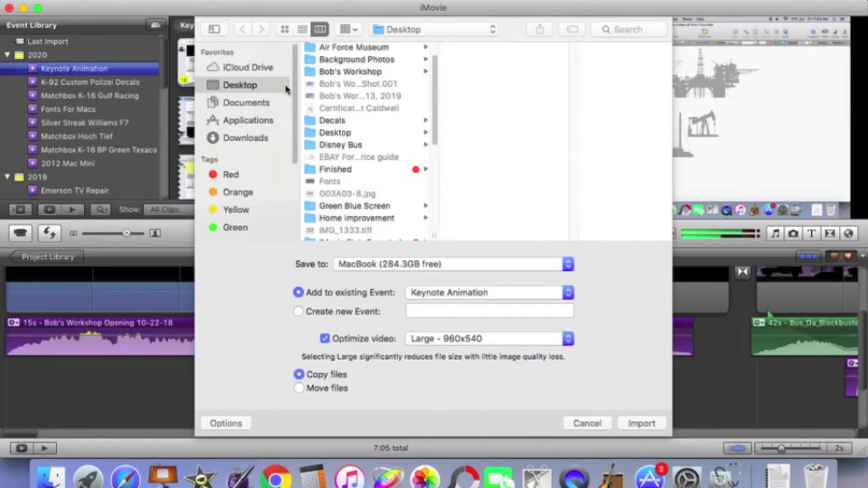
drag(434, 68, 438, 109)
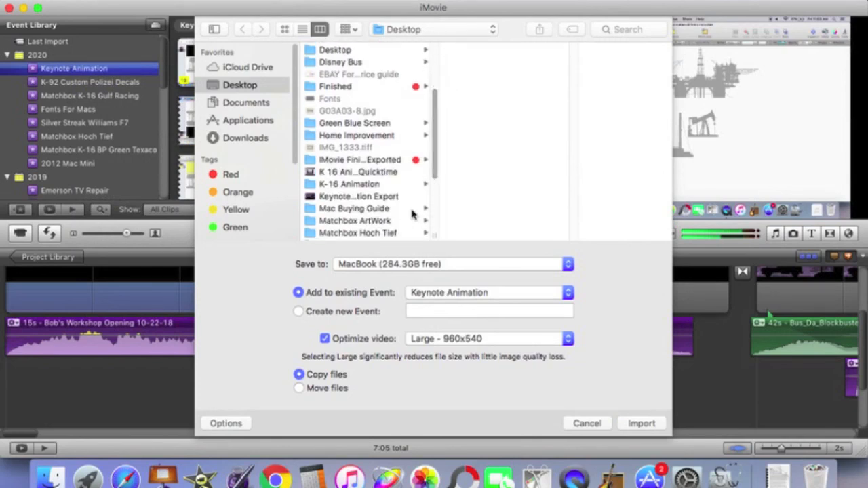
click(375, 173)
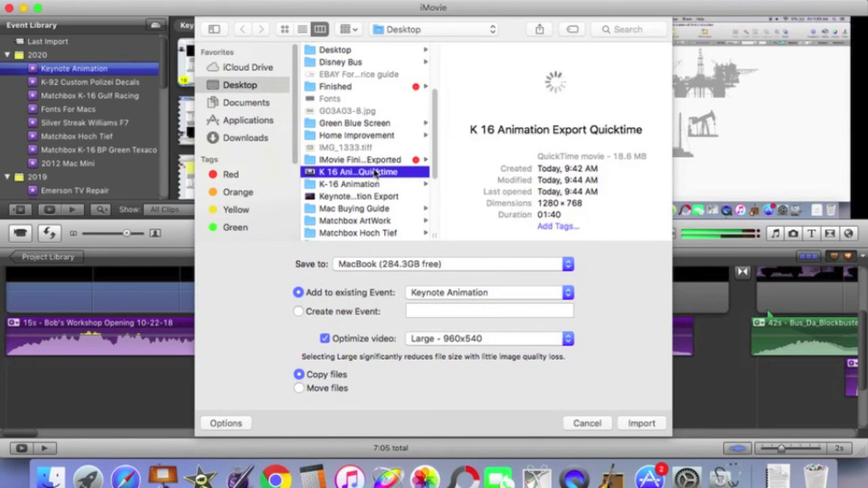
mouse_move(553, 110)
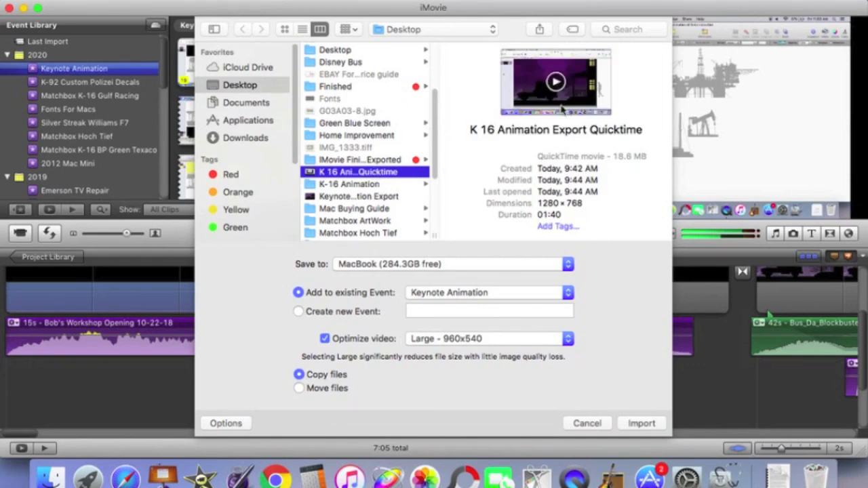
click(642, 424)
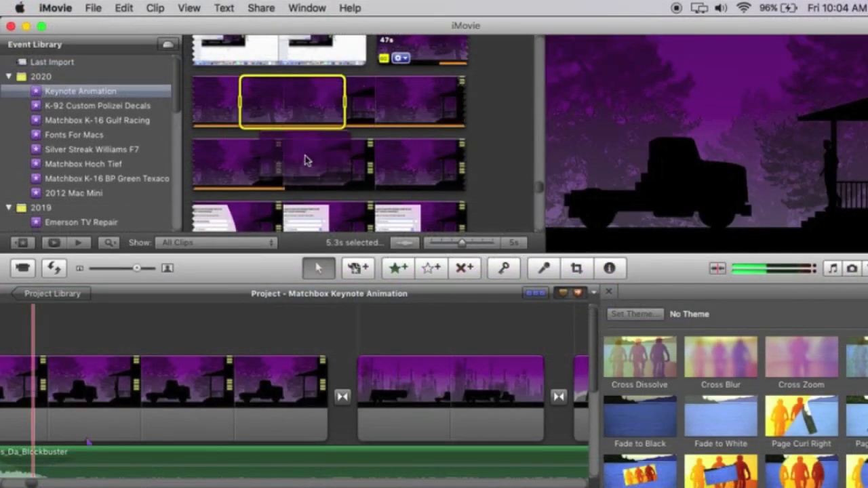
Insert the selected clip range into the Matchbox Keynote Animation project, after the truck-and-house clip and its transition
drag(305, 160, 356, 395)
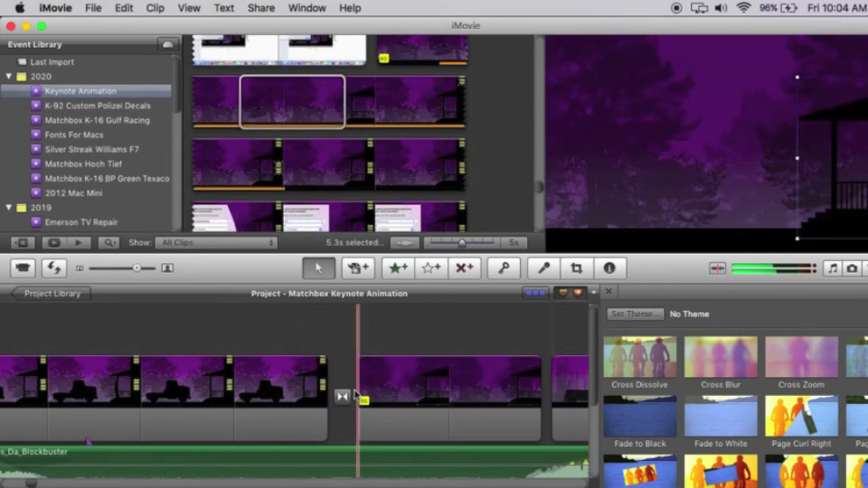